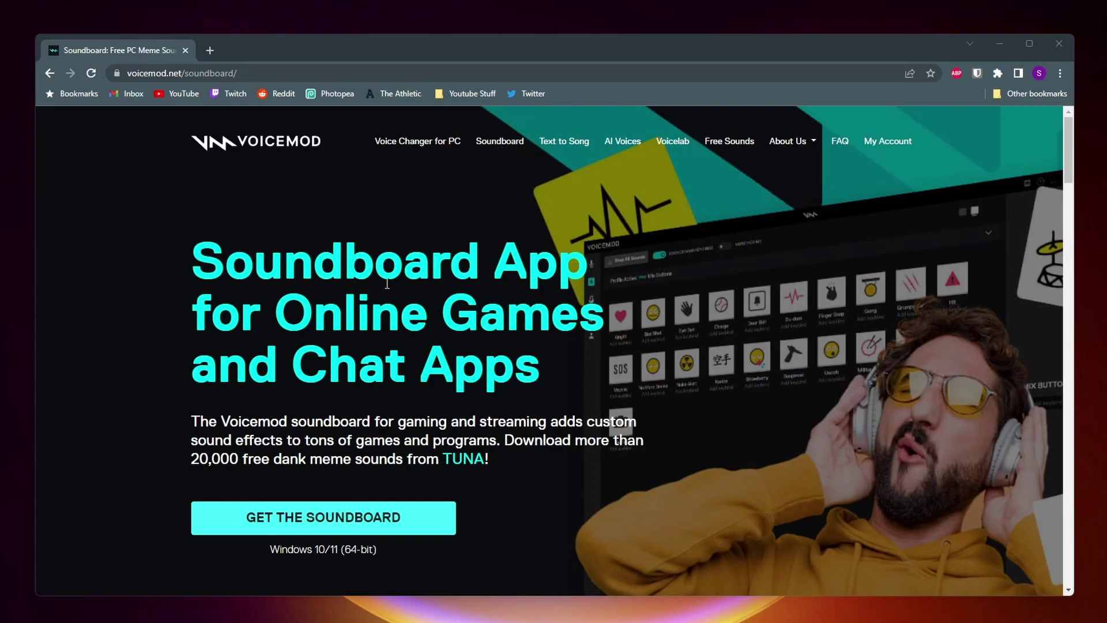
Download the Voicemod soundboard installer for Windows and run the downloaded setup file
left_click(327, 519)
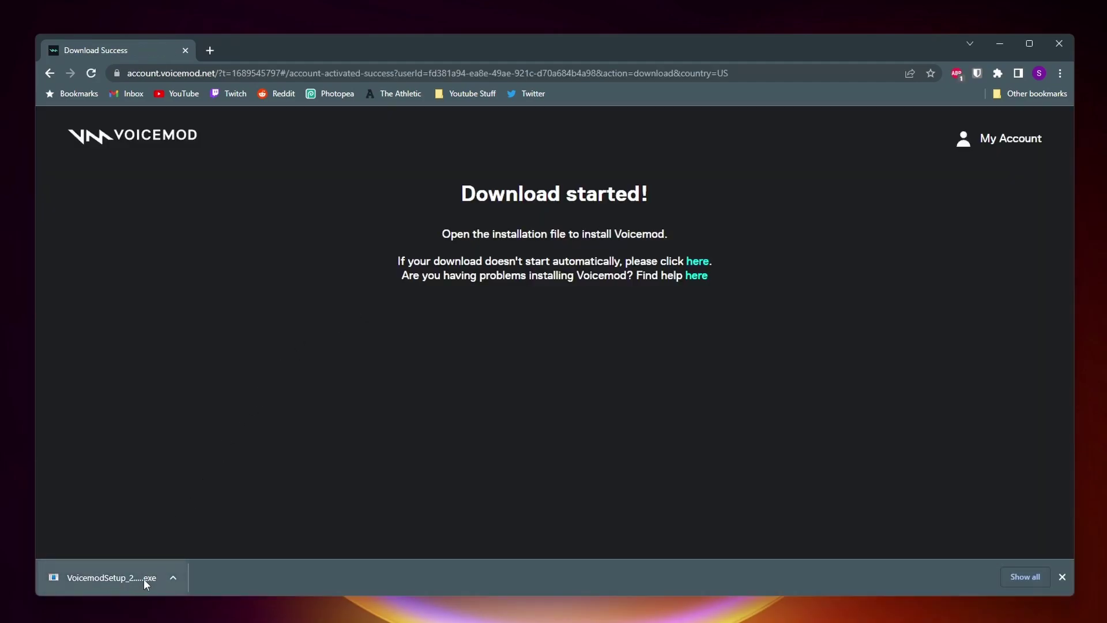
left_click(129, 573)
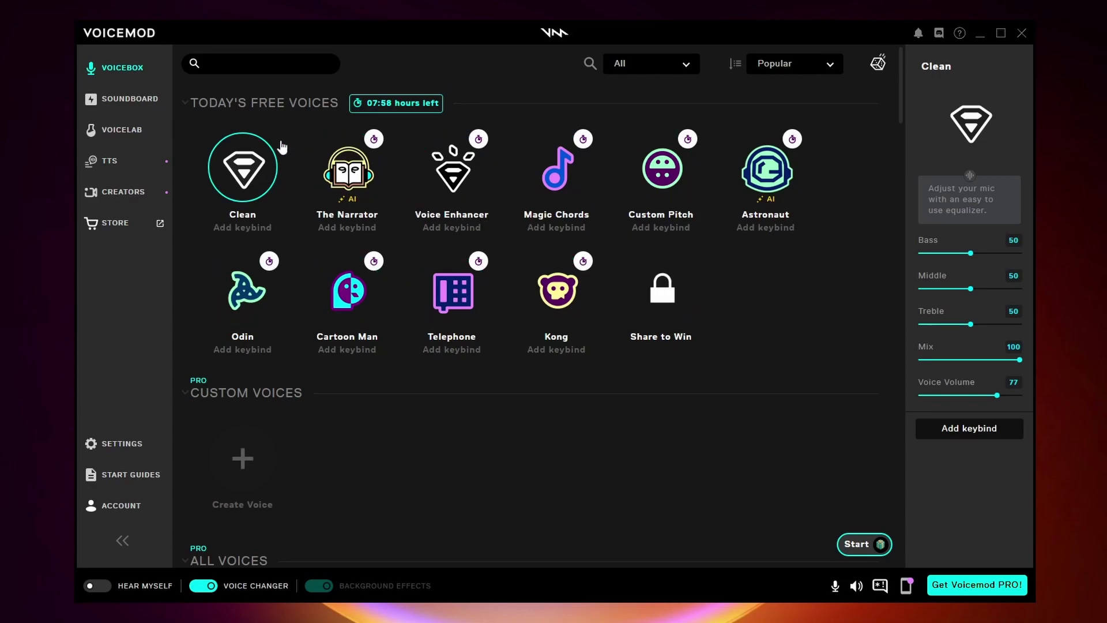
Import the "We Cruisin'" audio file from the Music folder into the Voicemod soundboard
left_click(114, 105)
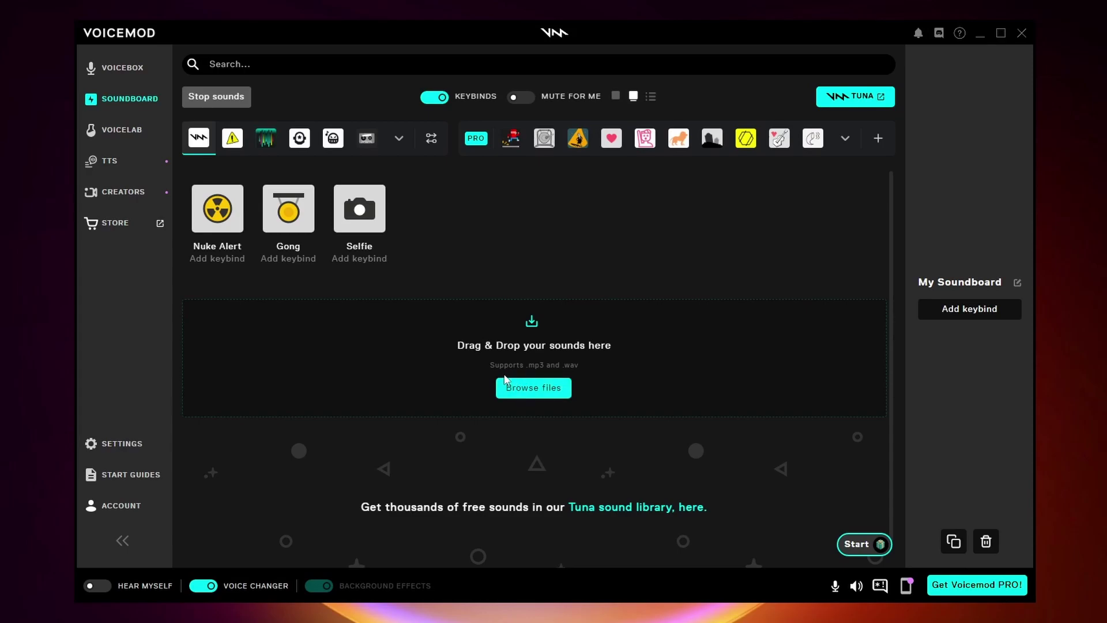
left_click_drag(494, 366, 586, 365)
left_click(594, 375)
left_click(532, 388)
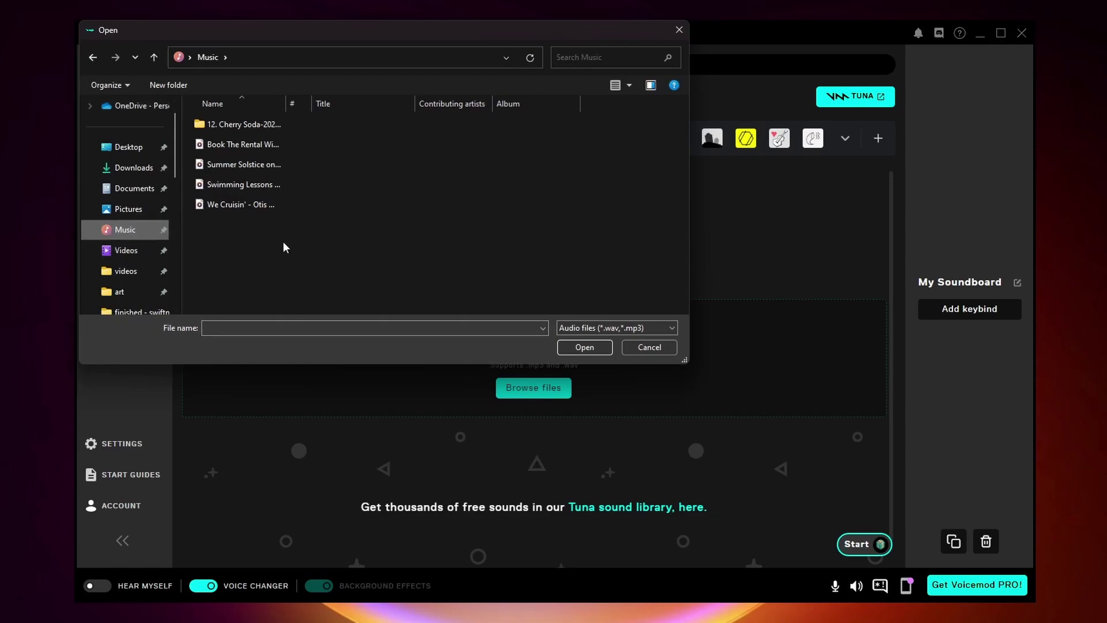
double_click(241, 205)
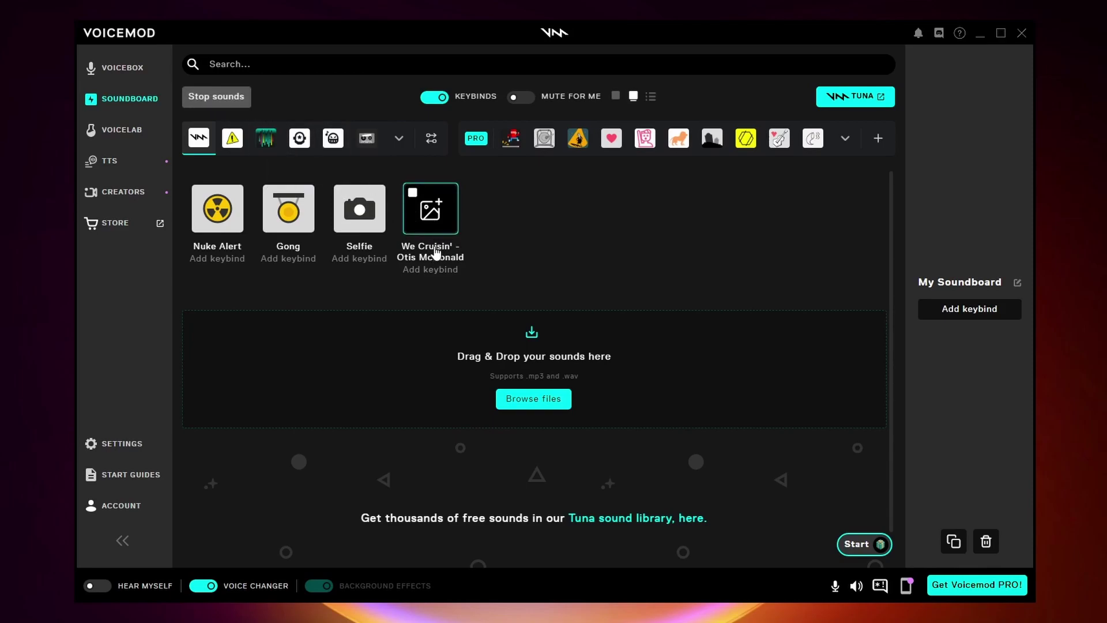
Assign L as the keybind for the imported "We Cruisin'" sound
left_click(437, 267)
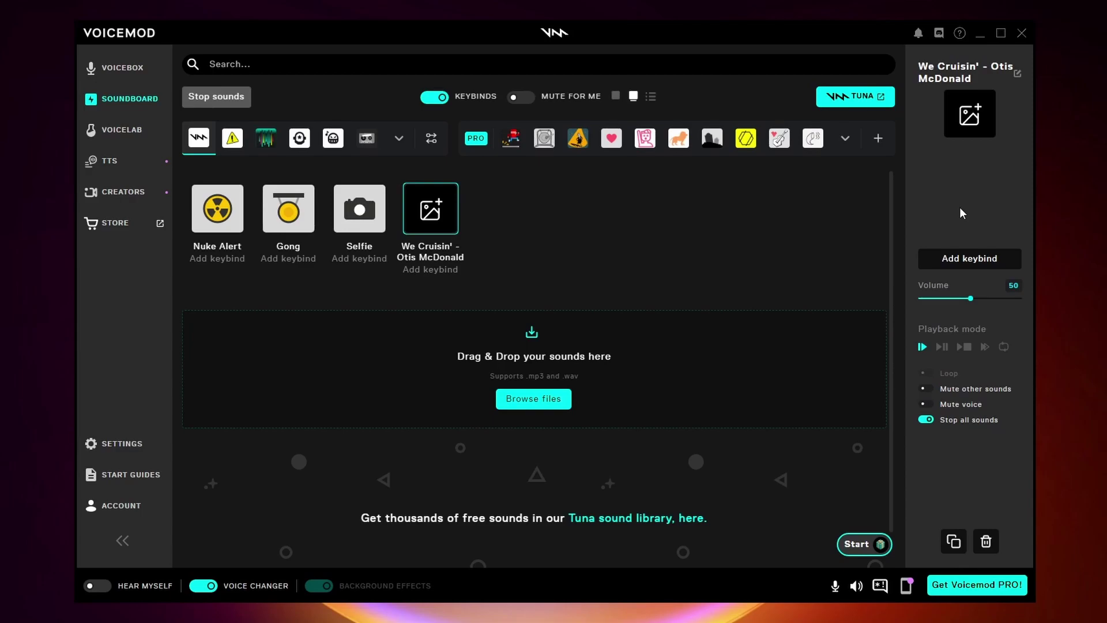
left_click(968, 263)
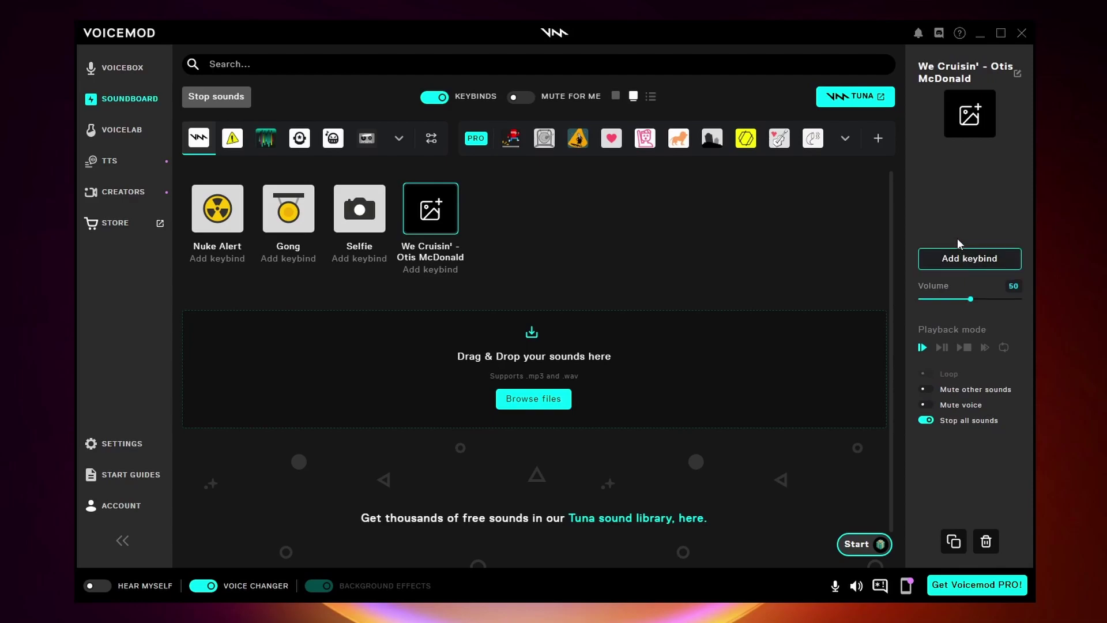
key("l")
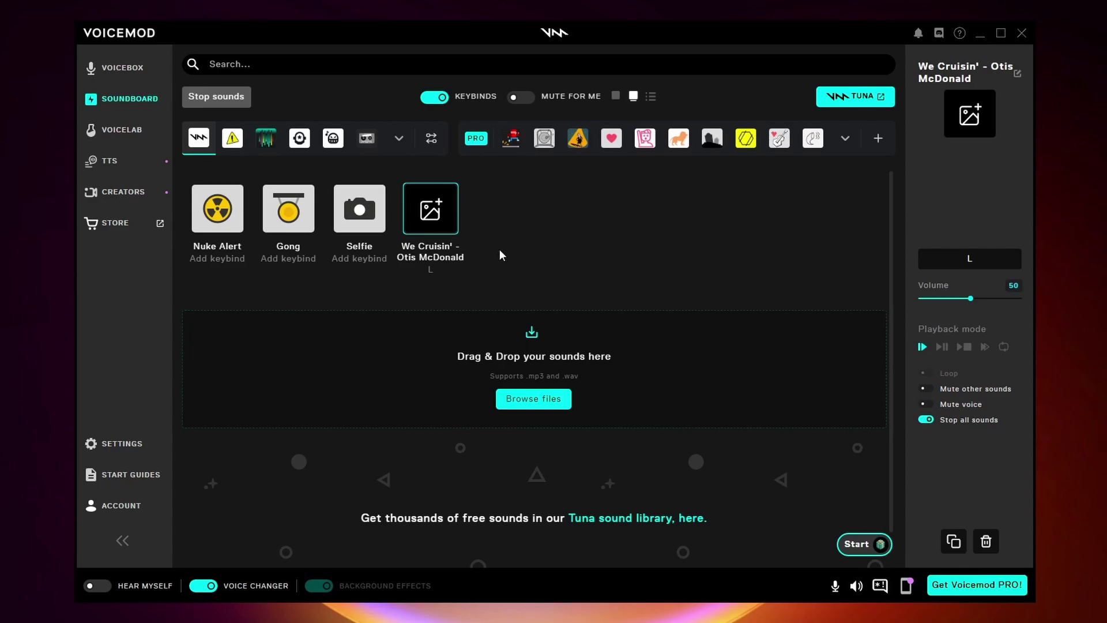
mouse_move(430, 236)
Assign K as the system keybind for Stop all sounds in the Voicemod settings
left_click(127, 444)
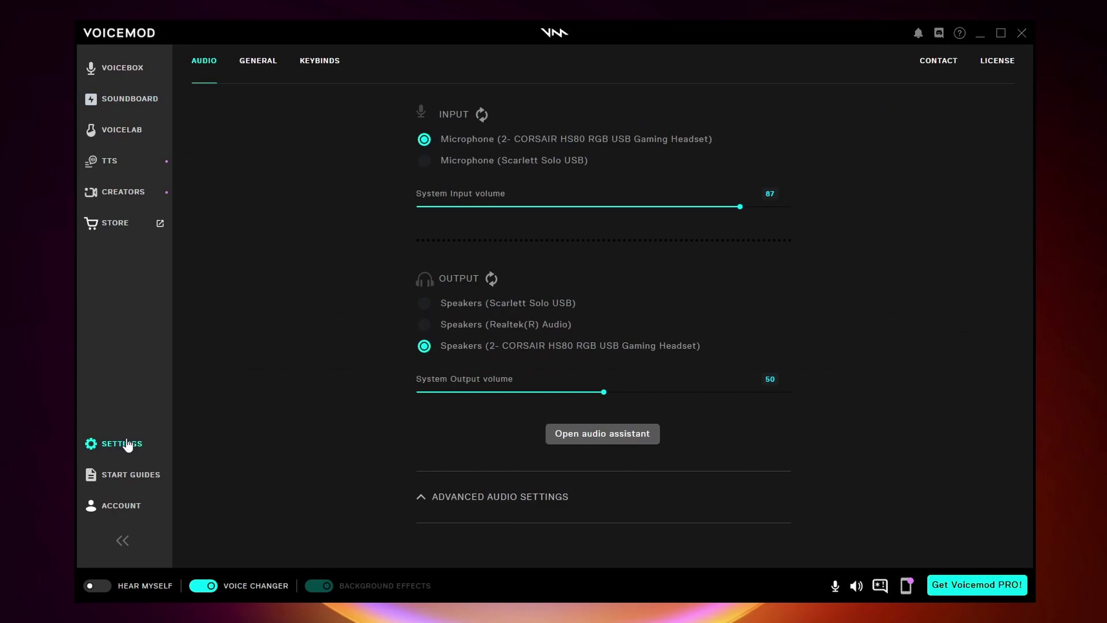
left_click(332, 62)
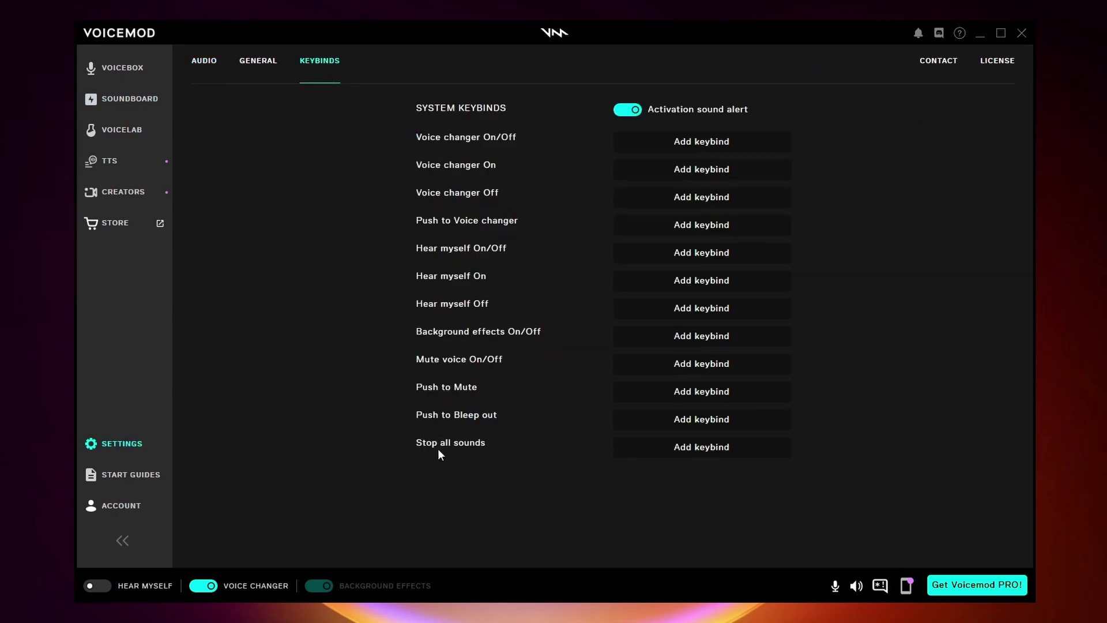
left_click(701, 455)
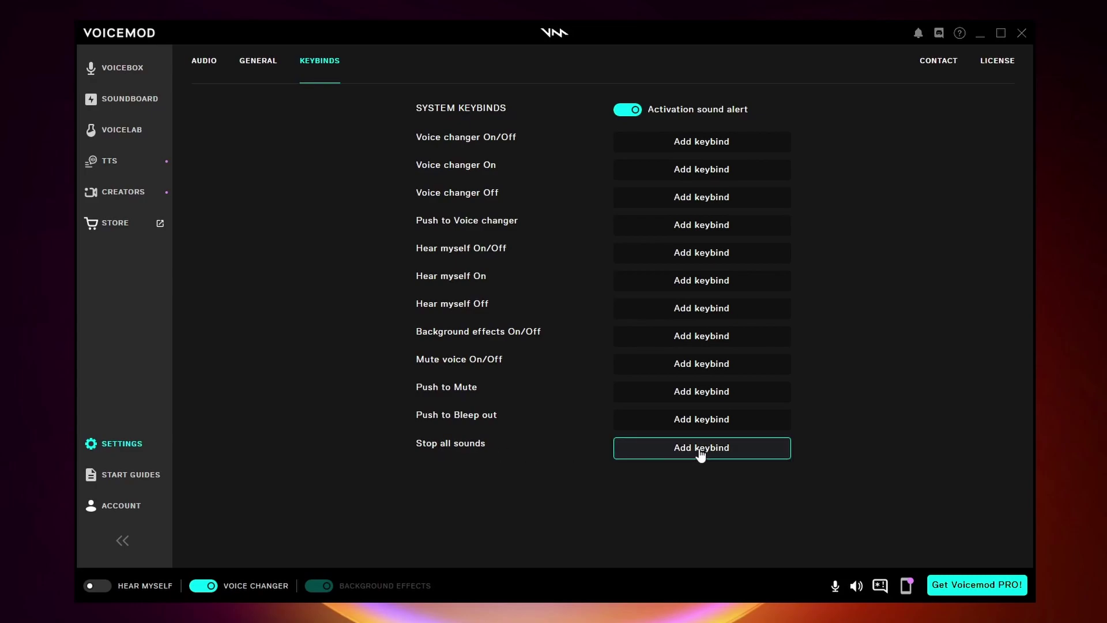
key("k")
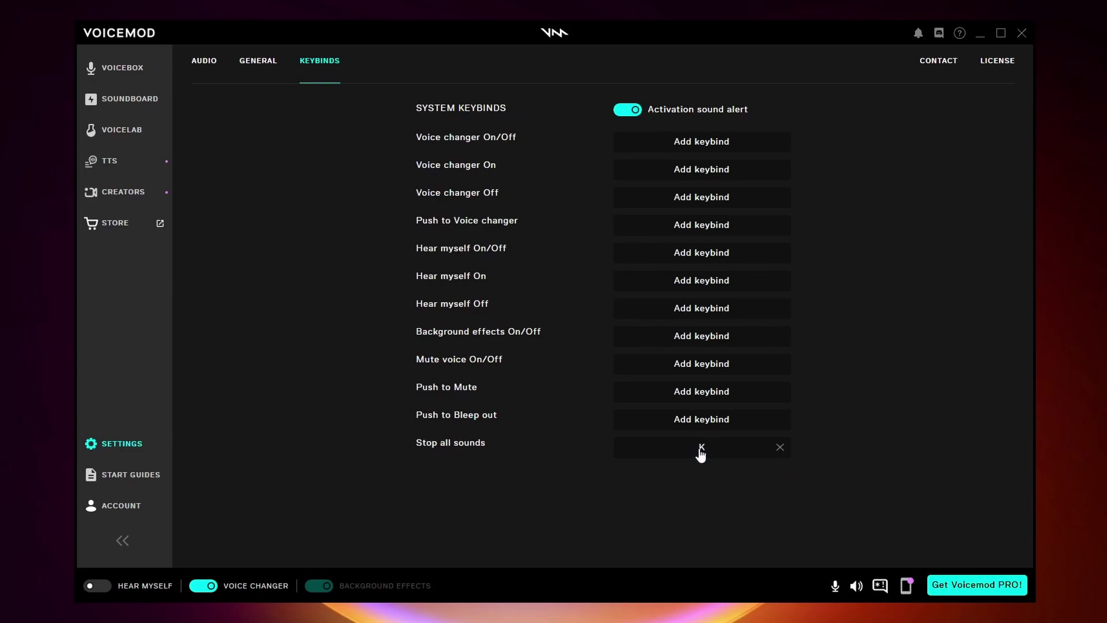
From the soundboard, open the Tuna sound library and send the trending Team Fortress 2 Heavy sound to Voicemod, allowing the browser to open it
left_click(124, 101)
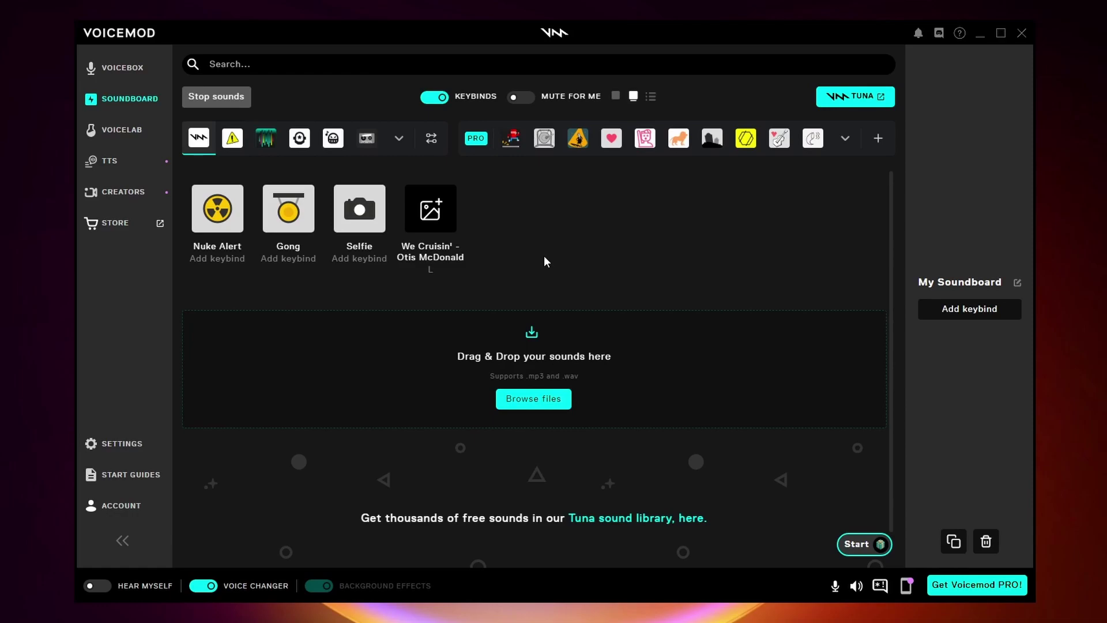
left_click(850, 95)
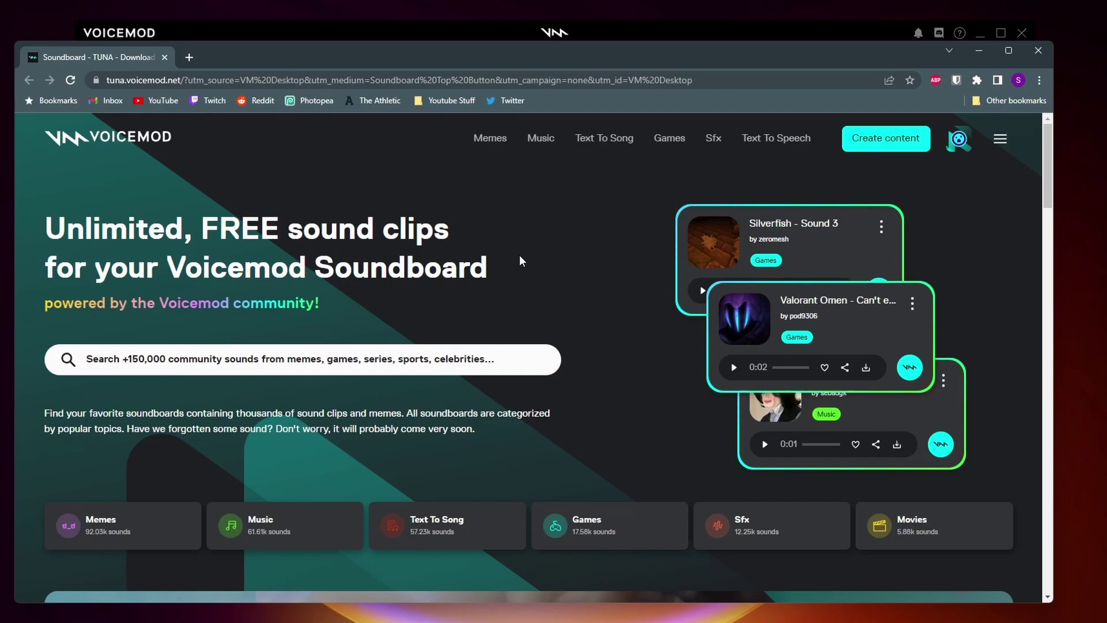
scroll(511, 254, "down", 2)
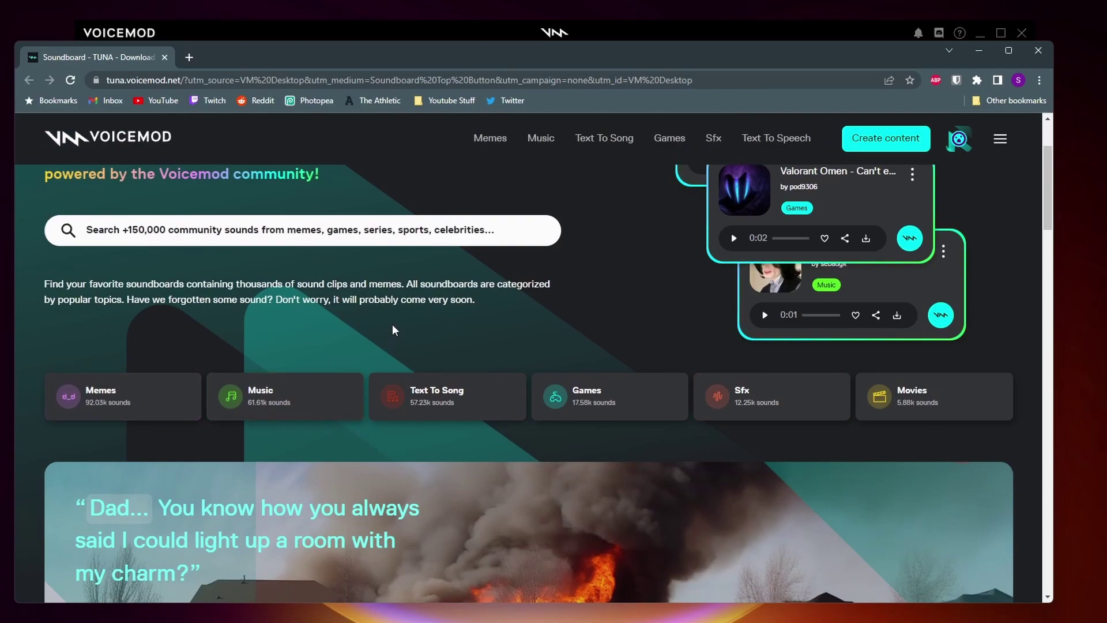
scroll(393, 325, "down", 7)
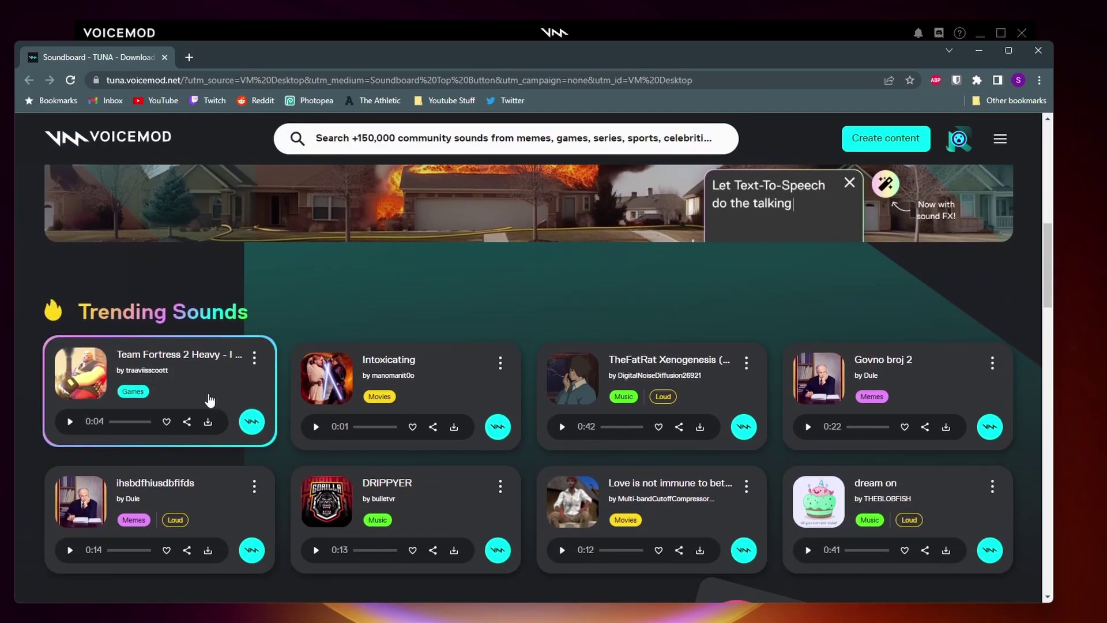
left_click(252, 427)
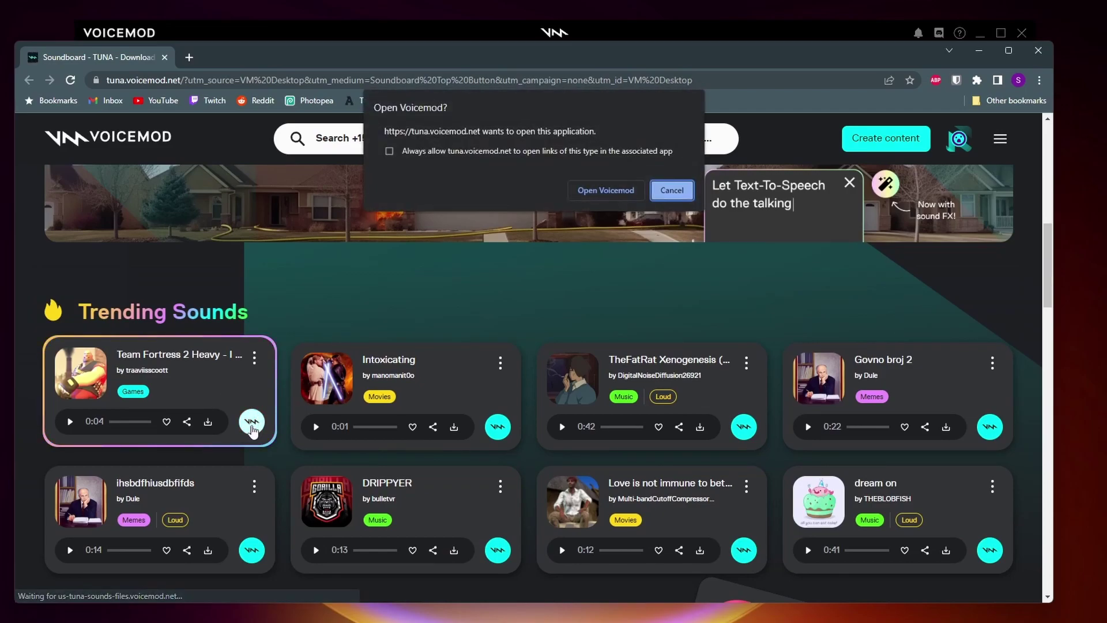
left_click(600, 193)
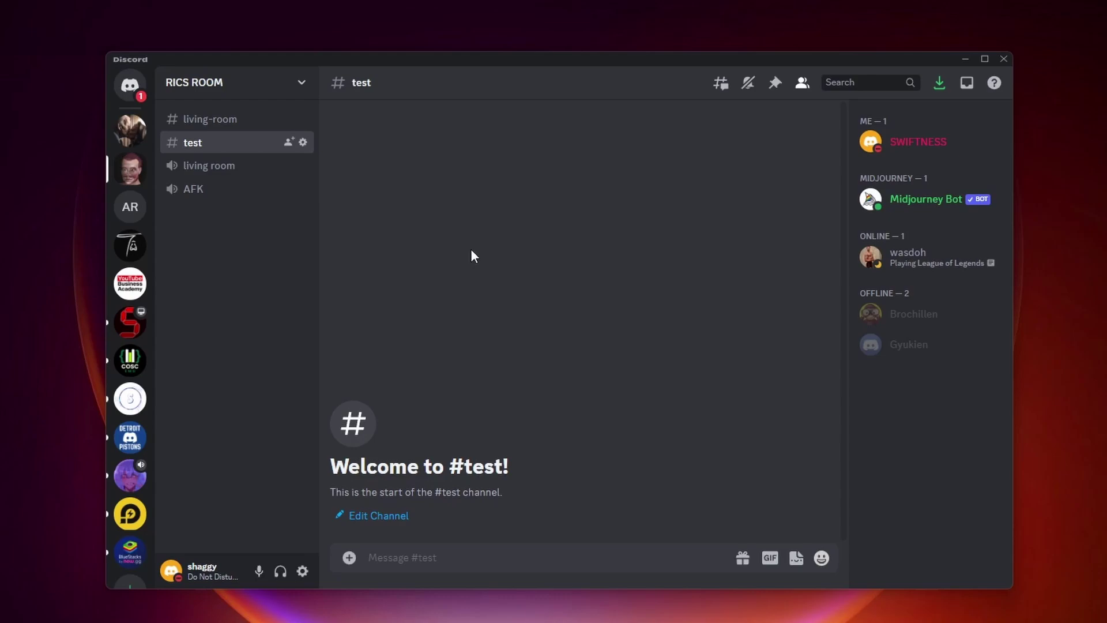
Switch to Discord and set the voice input device to Microphone (Voicemod Virtual Audio Device (WDM))
left_click(302, 571)
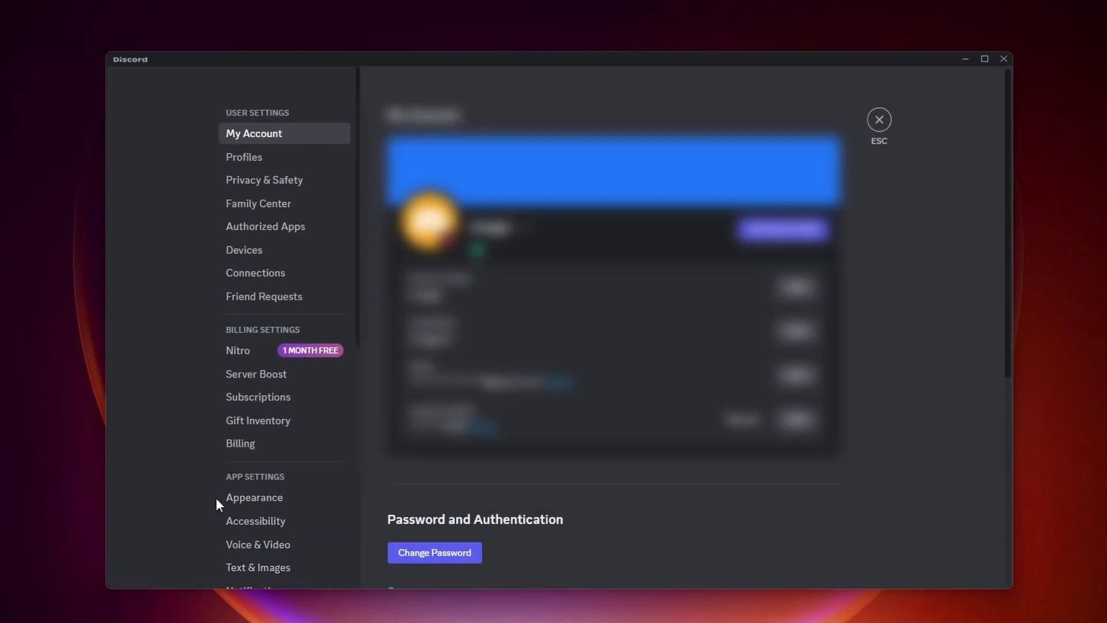
left_click(260, 546)
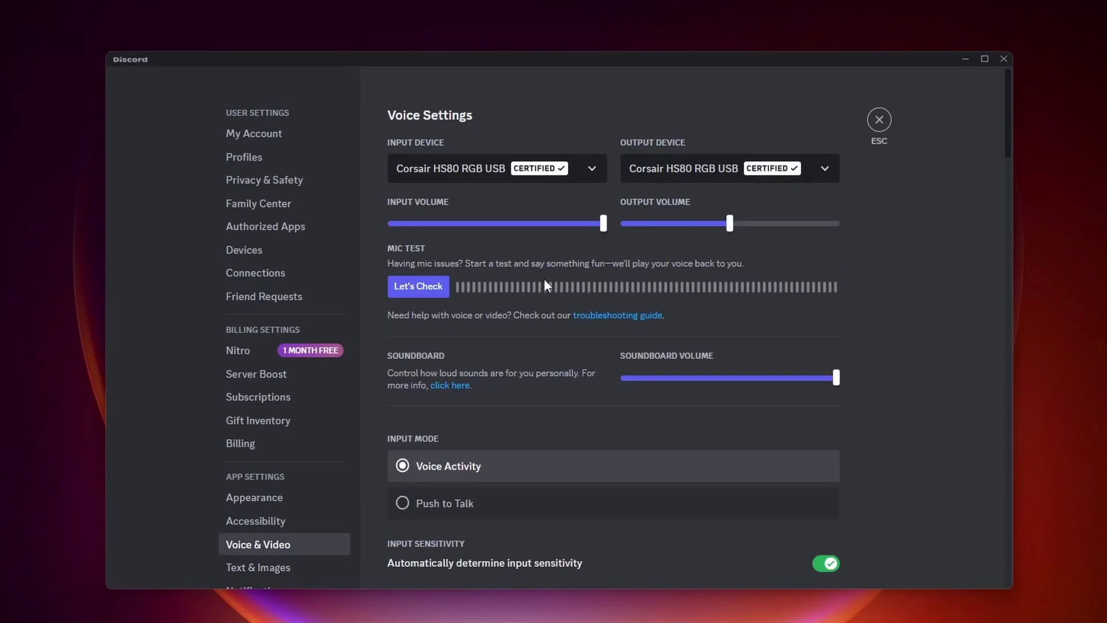
left_click(498, 168)
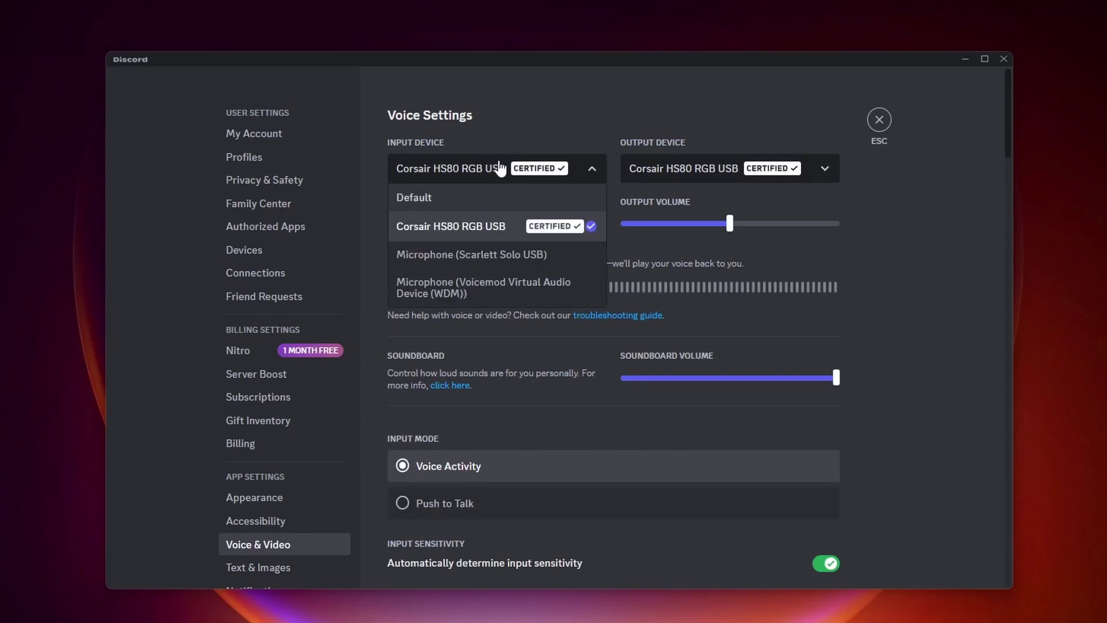
left_click(472, 292)
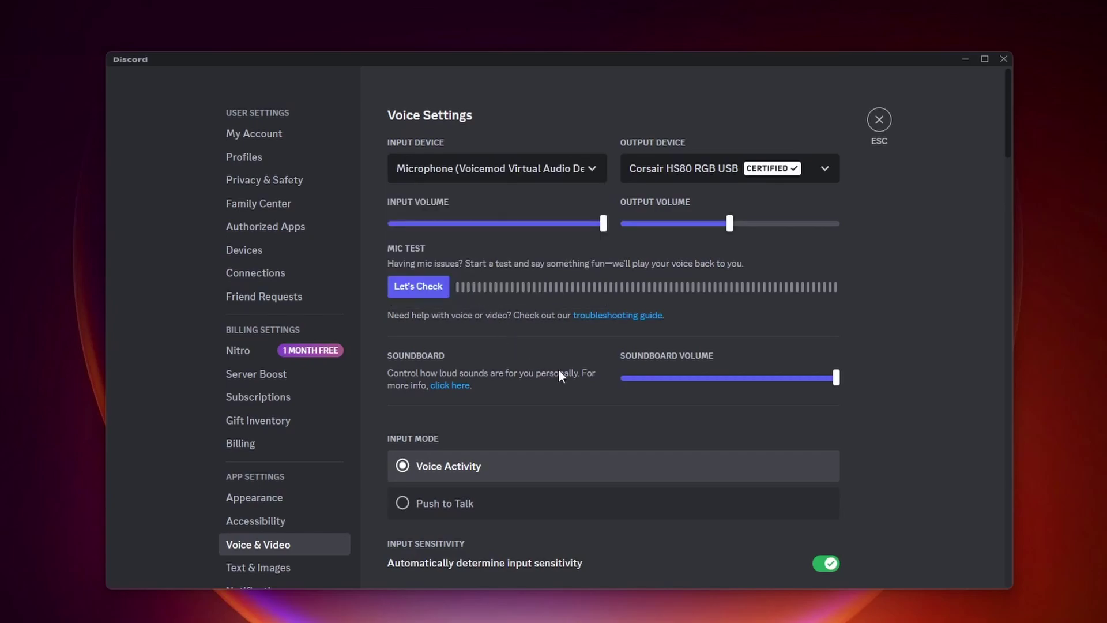
Turn off automatic determination of input sensitivity in Discord's voice settings
scroll(562, 372, "down", 5)
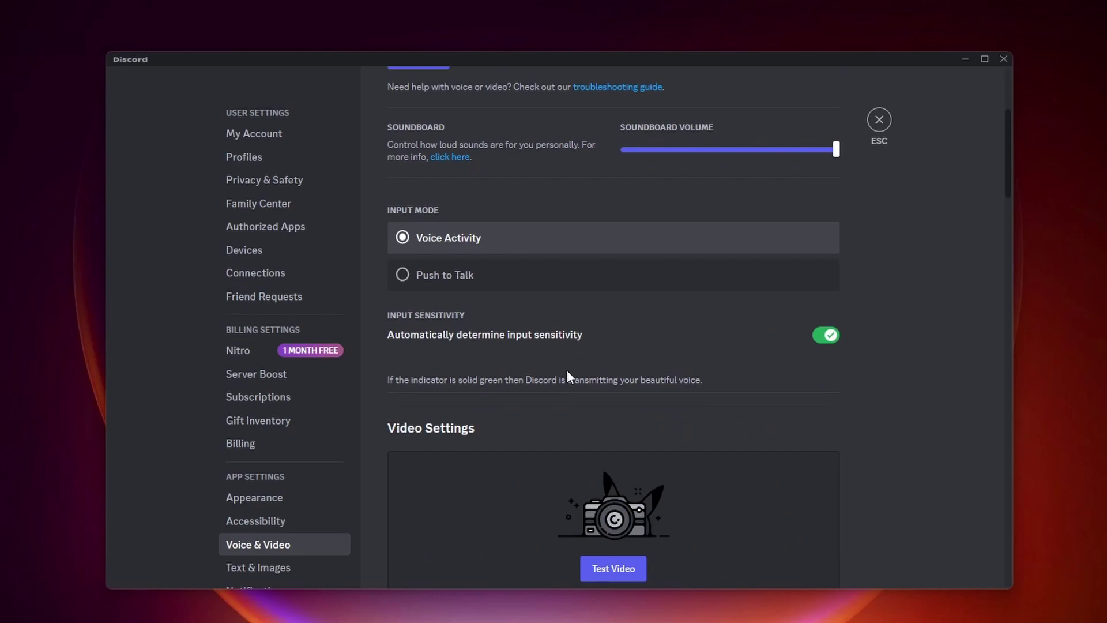
left_click(825, 336)
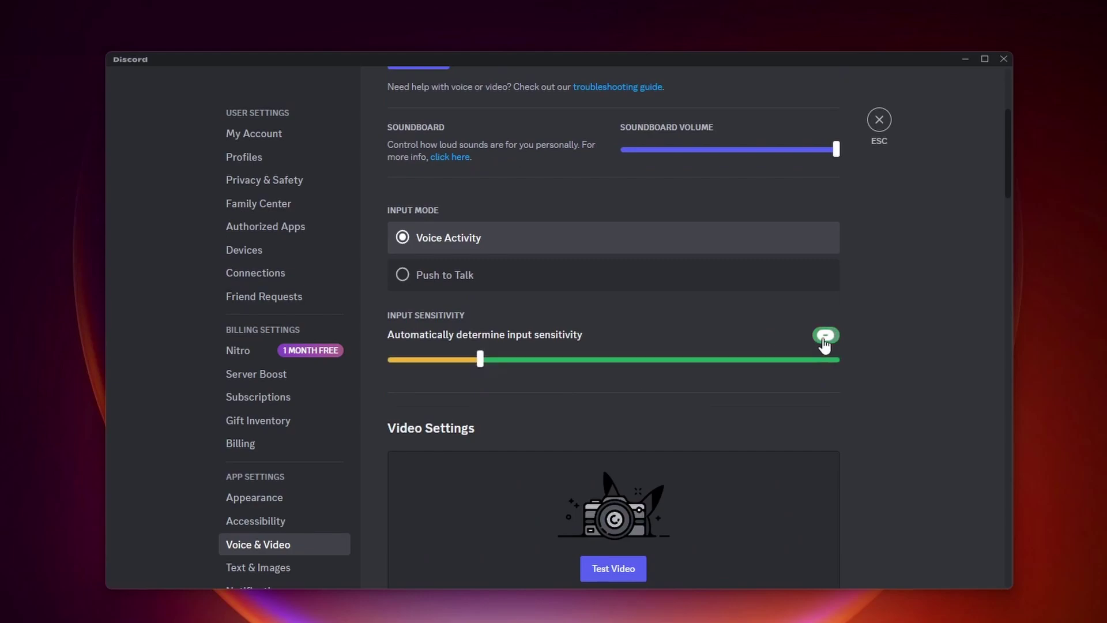
mouse_move(478, 357)
Set Discord's noise suppression to None and close the user settings
scroll(521, 347, "down", 12)
scroll(539, 338, "down", 8)
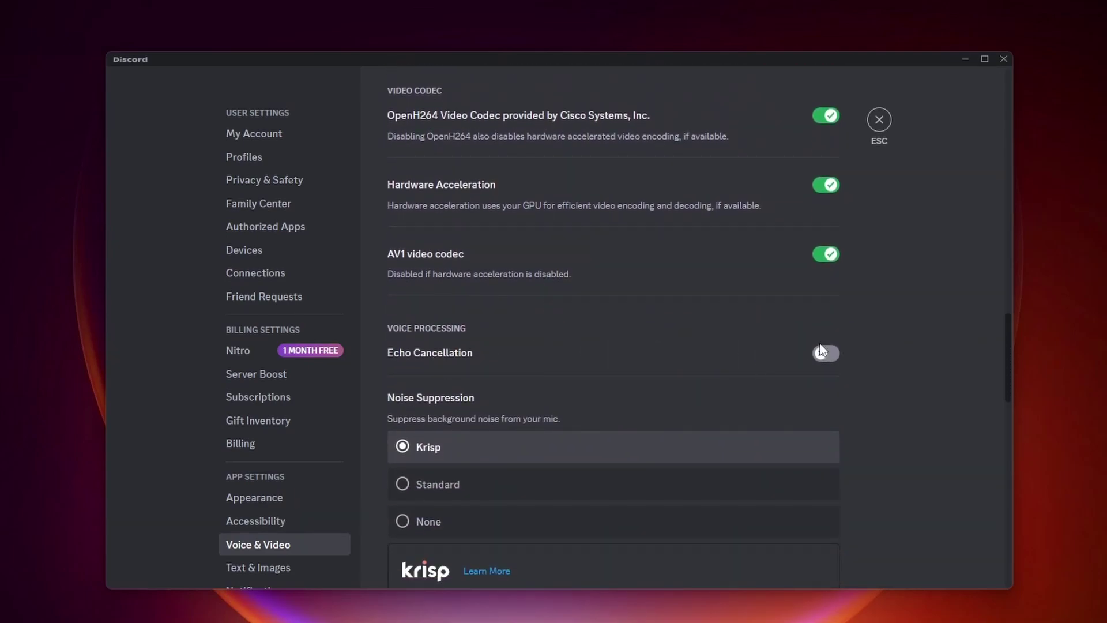
scroll(628, 334, "down", 4)
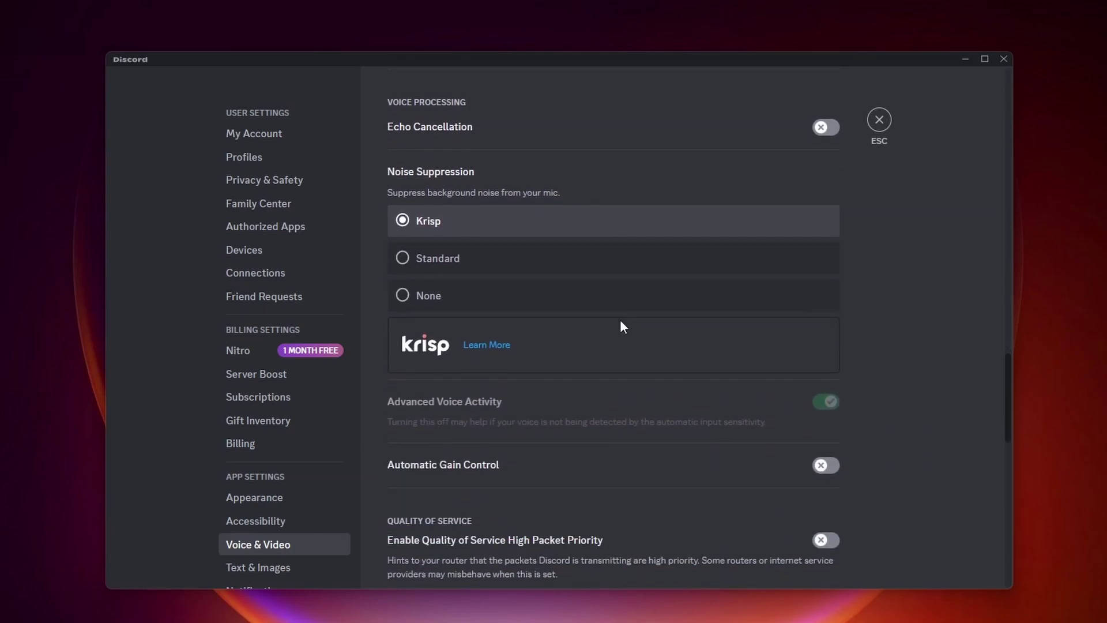
left_click(402, 294)
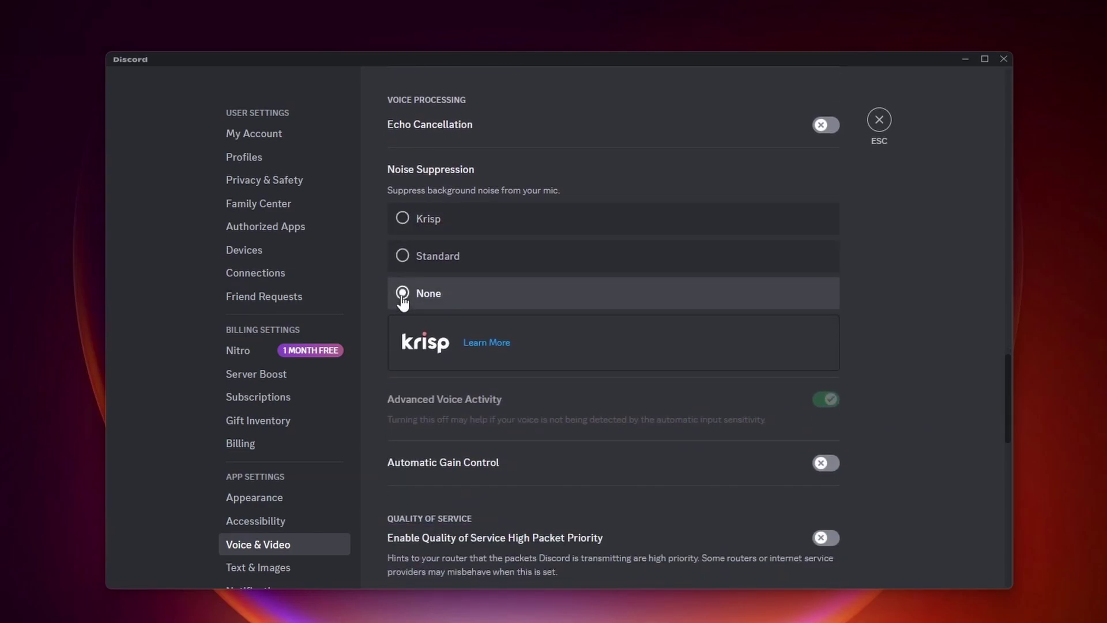
scroll(616, 334, "down", 3)
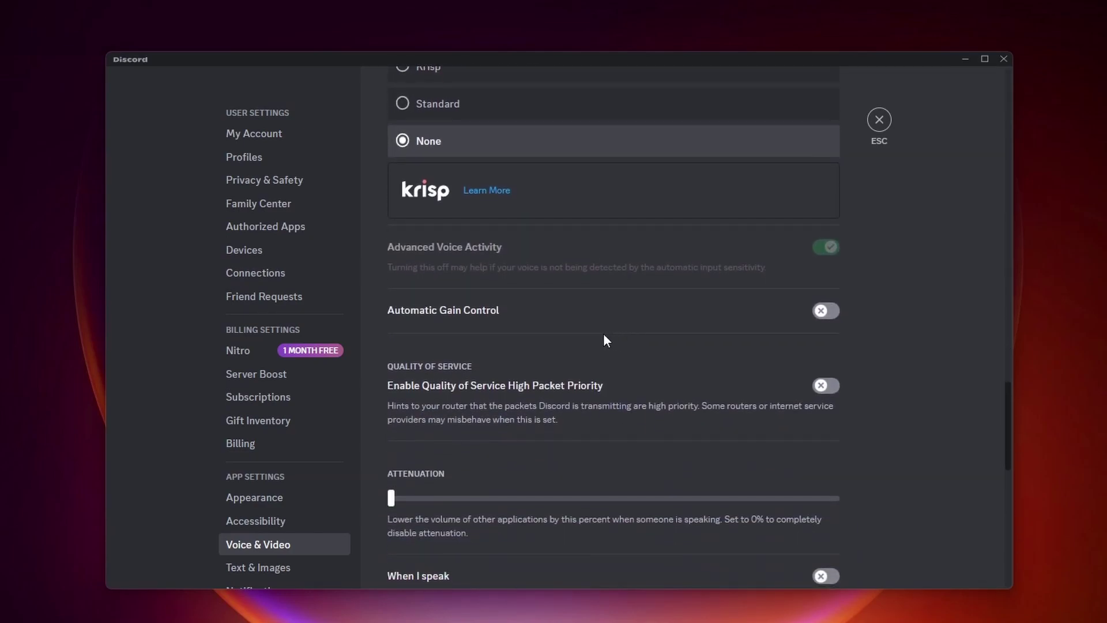
scroll(527, 323, "down", 4)
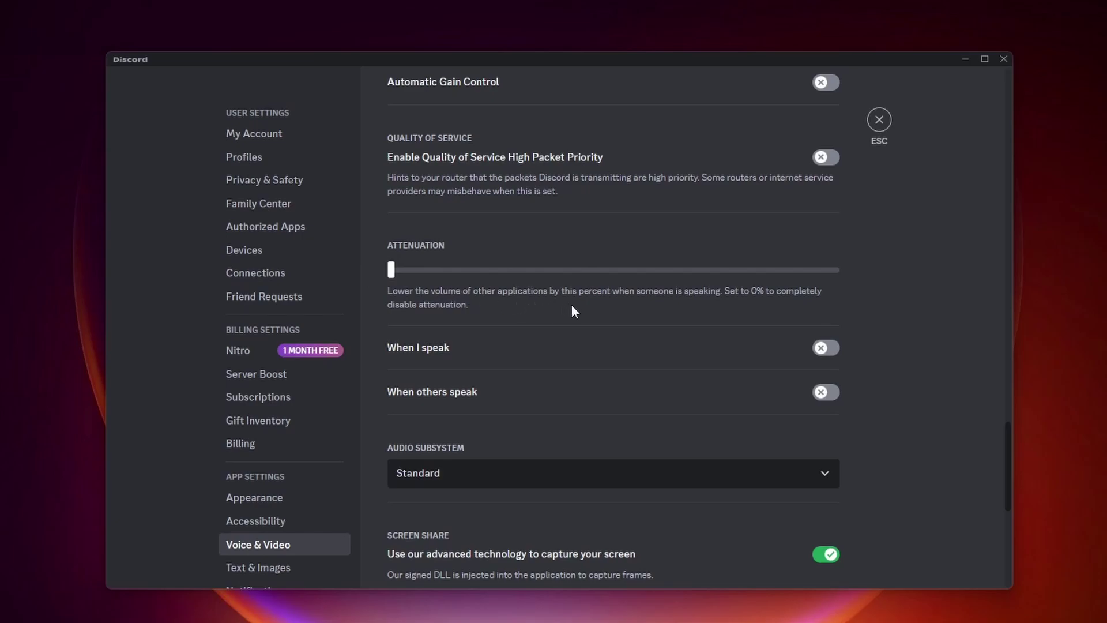
scroll(574, 312, "down", 1)
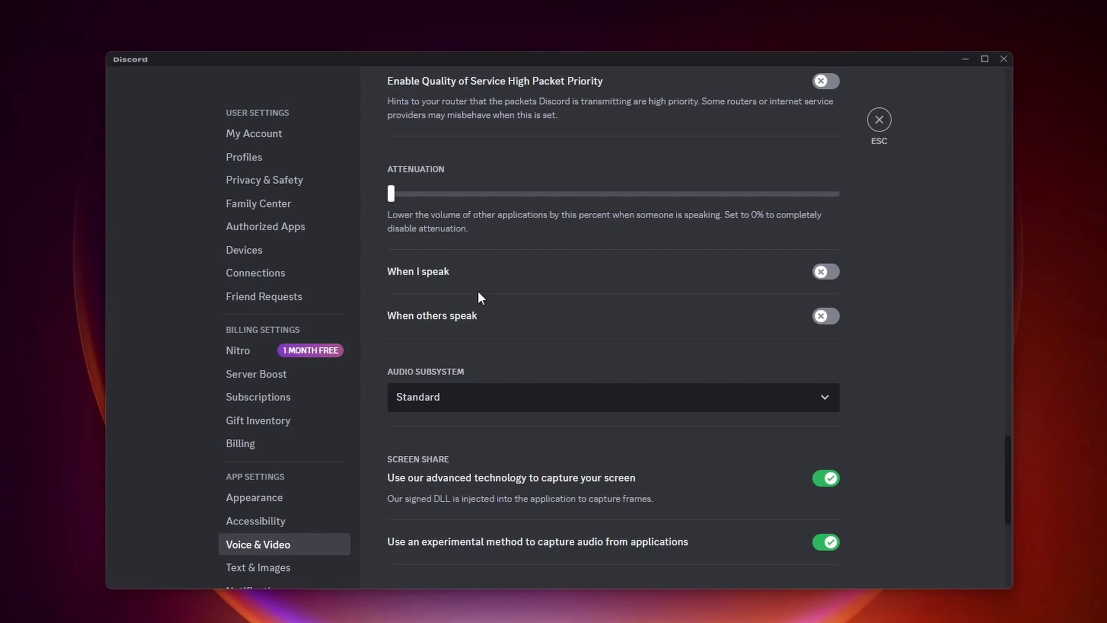
left_click(875, 124)
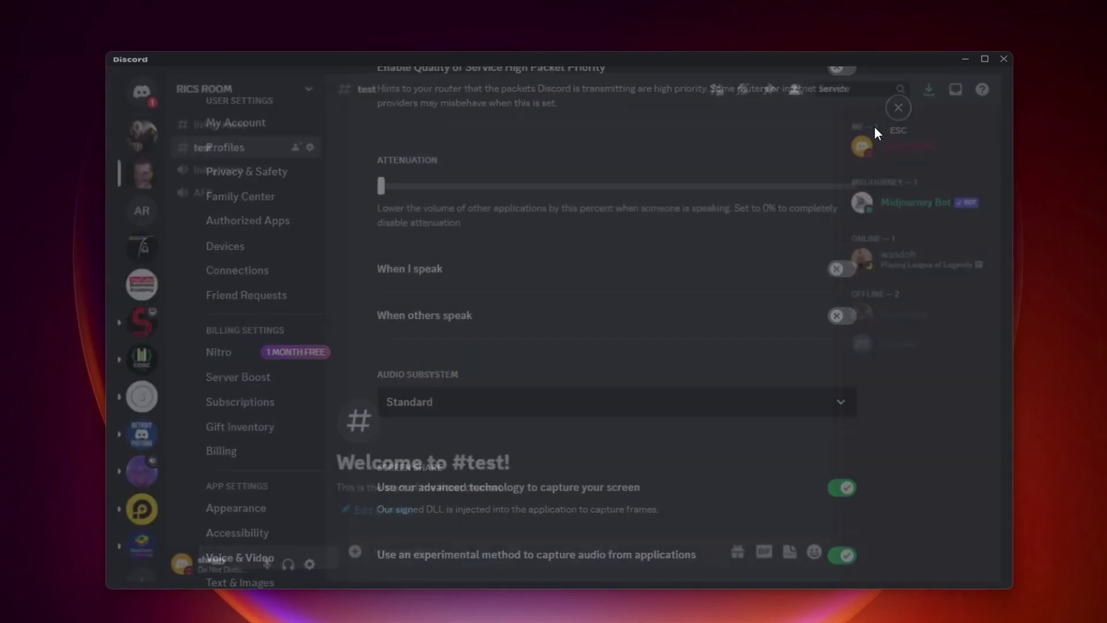